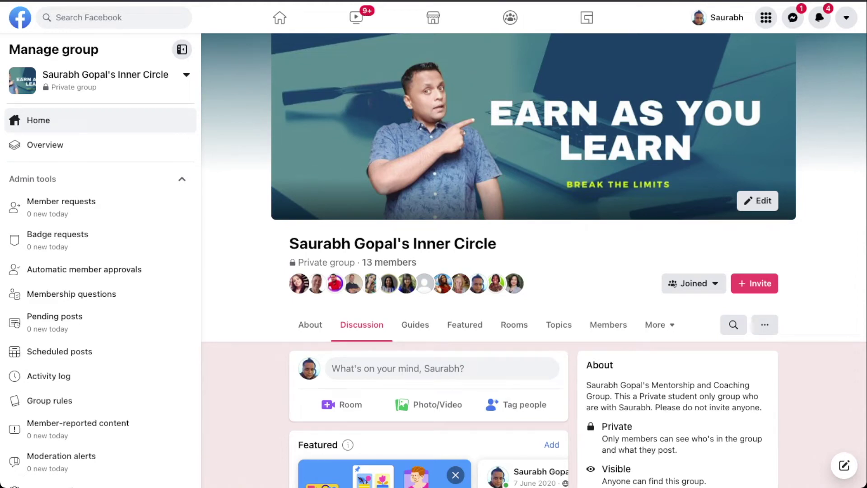
pyautogui.scroll(-2, 528, 271)
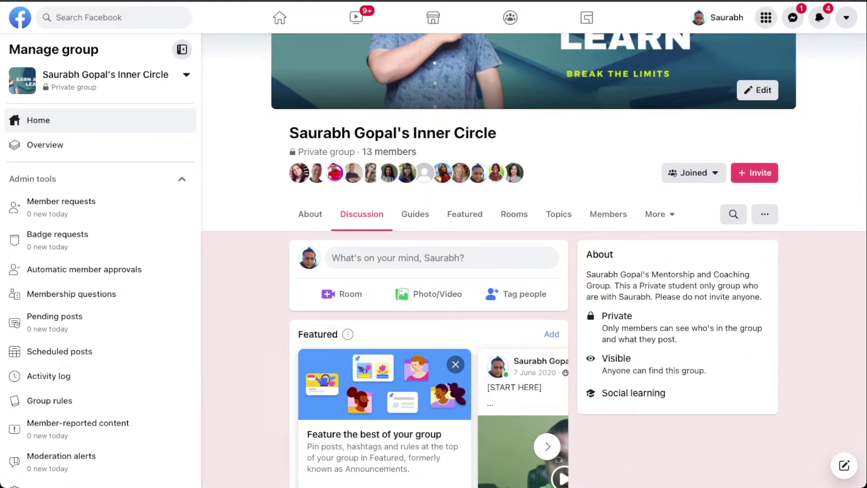
# - Start a new group post, expand all 'Add to your post' options, and choose to attach a file
pyautogui.click(658, 213)
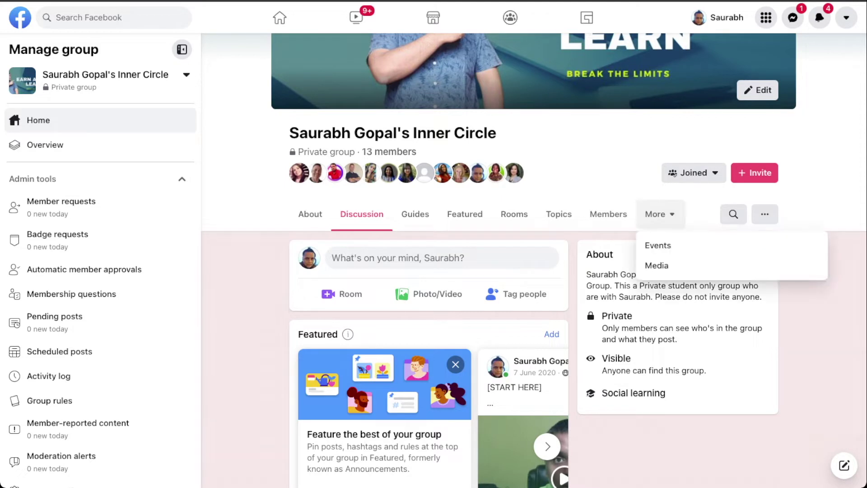
pyautogui.click(764, 213)
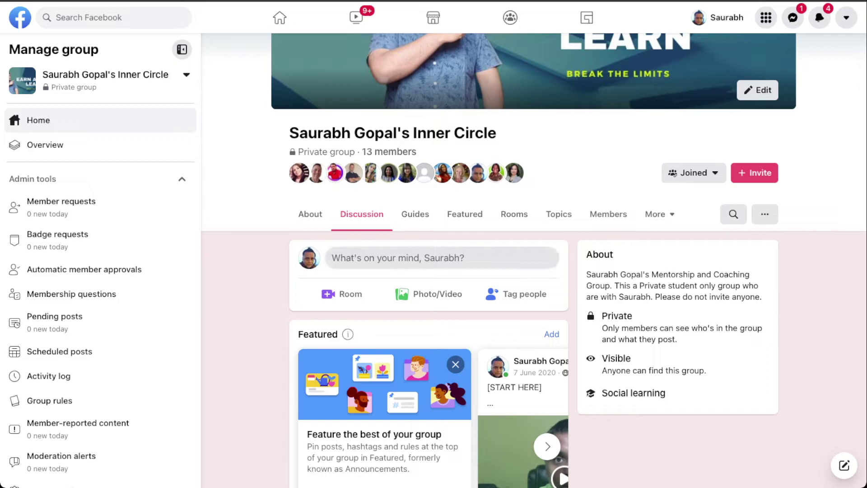
pyautogui.click(442, 257)
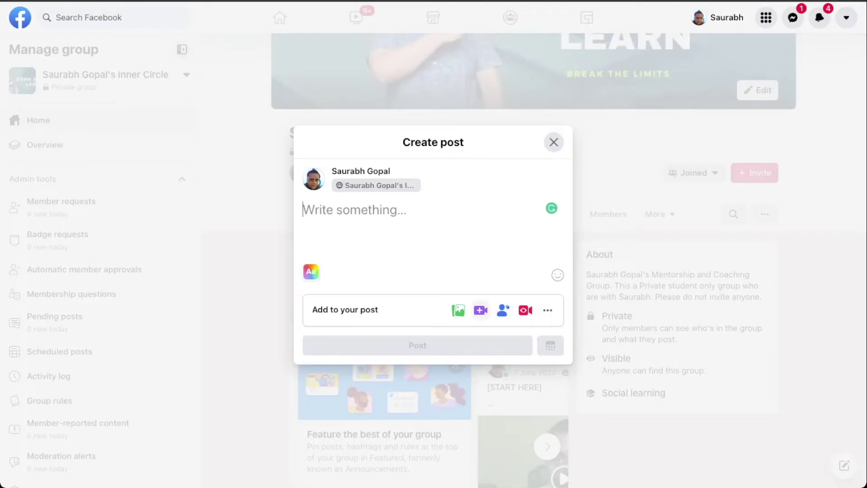
pyautogui.click(548, 309)
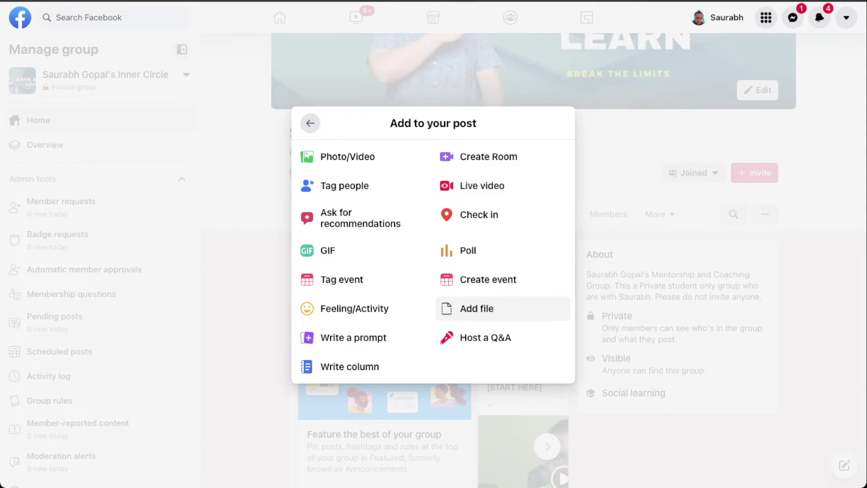
pyautogui.click(477, 308)
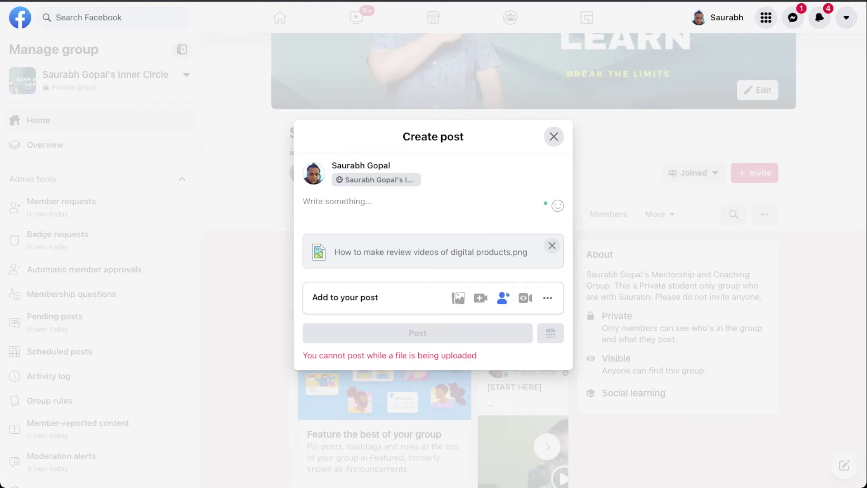
pyautogui.write('test')
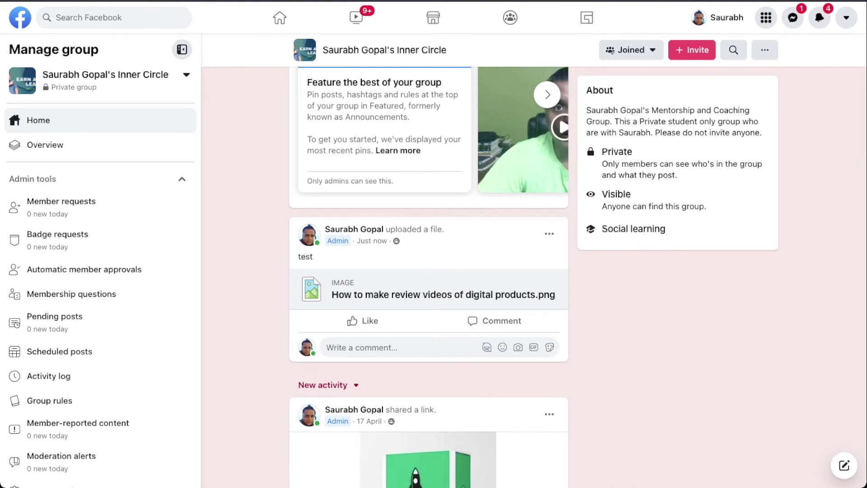
pyautogui.scroll(4, 429, 271)
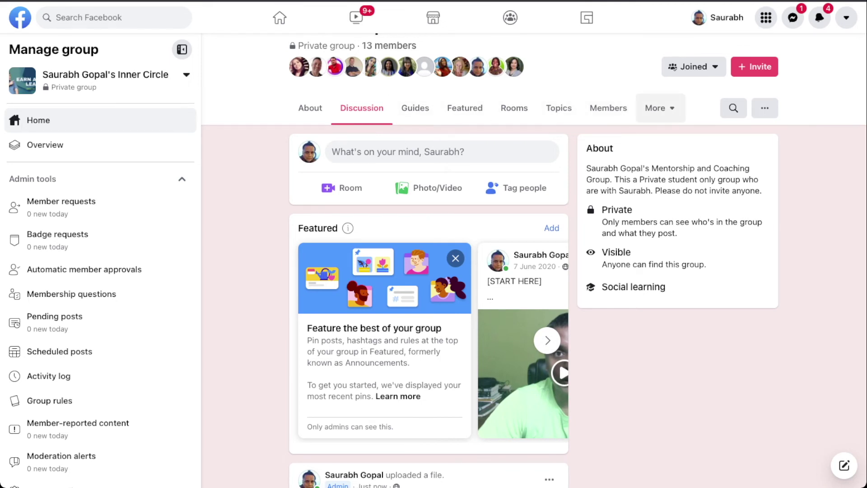
pyautogui.scroll(-1, 660, 107)
pyautogui.click(655, 96)
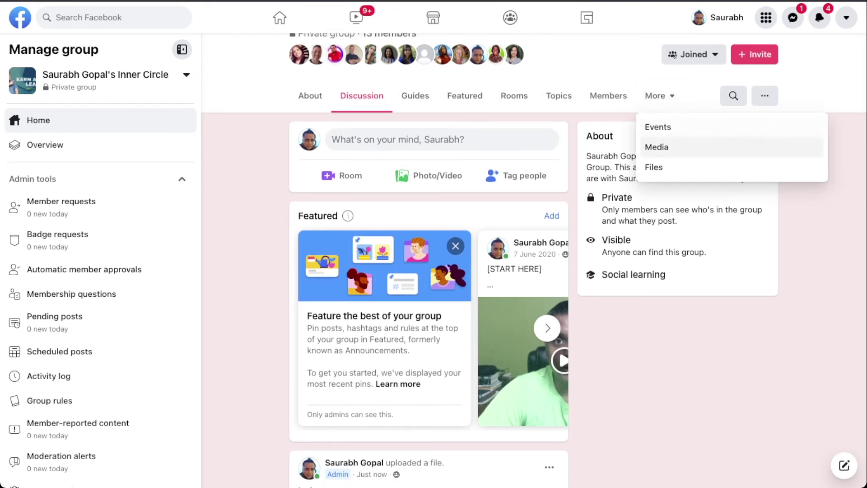
# - Show the group's Files section, then view and dismiss the review-videos image's download and original-post options
pyautogui.click(654, 163)
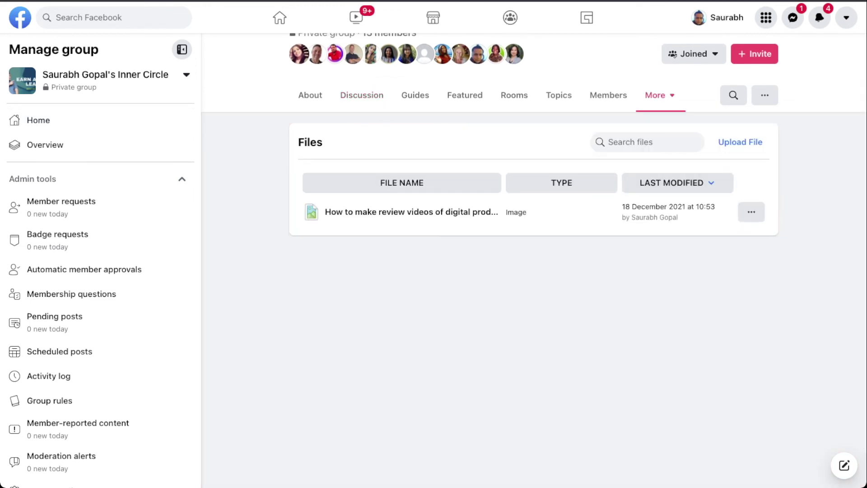
pyautogui.click(750, 211)
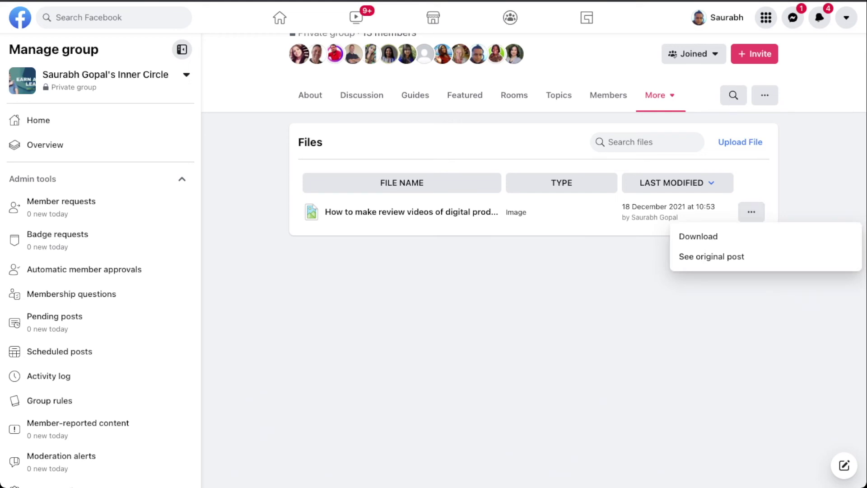
pyautogui.press('Escape')
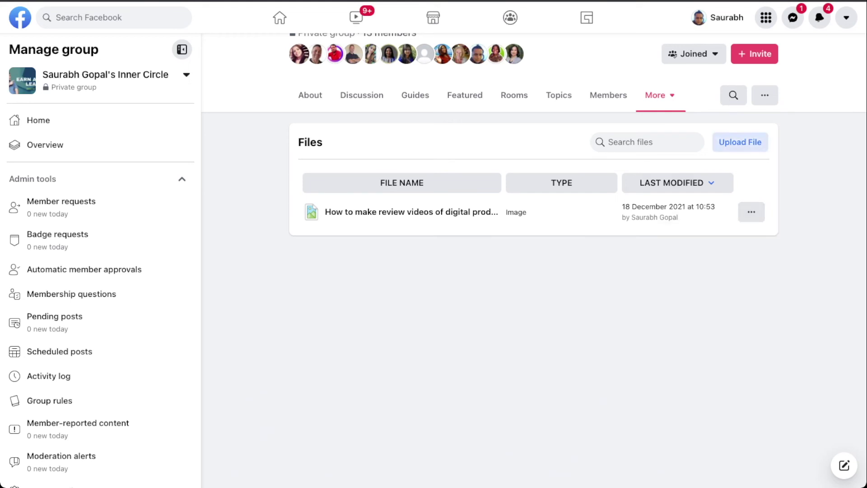